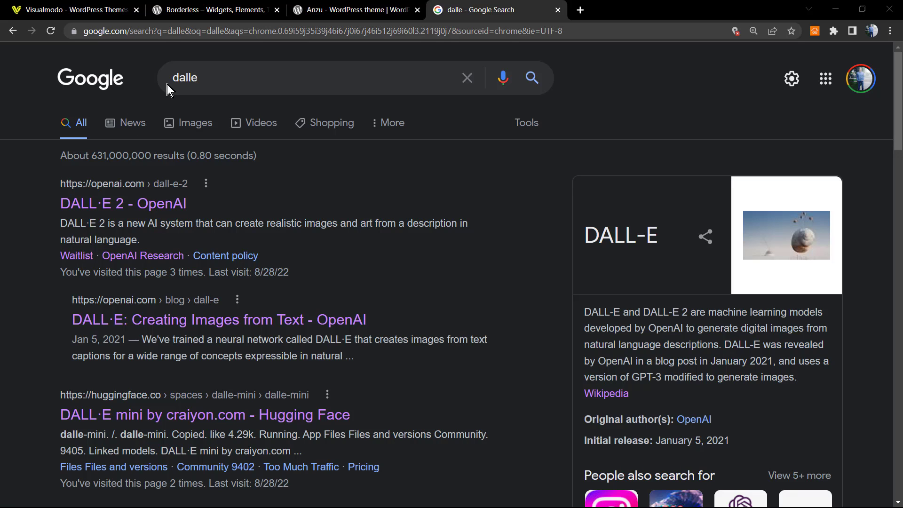
# Select the 'dalle' query in Google and dismiss the search suggestions
pyautogui.doubleClick(179, 79)
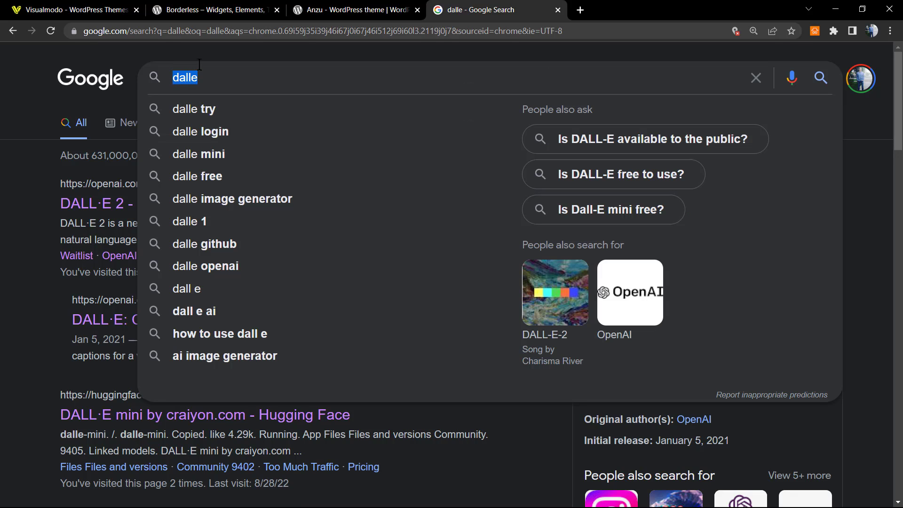
pyautogui.click(219, 66)
pyautogui.press('Escape')
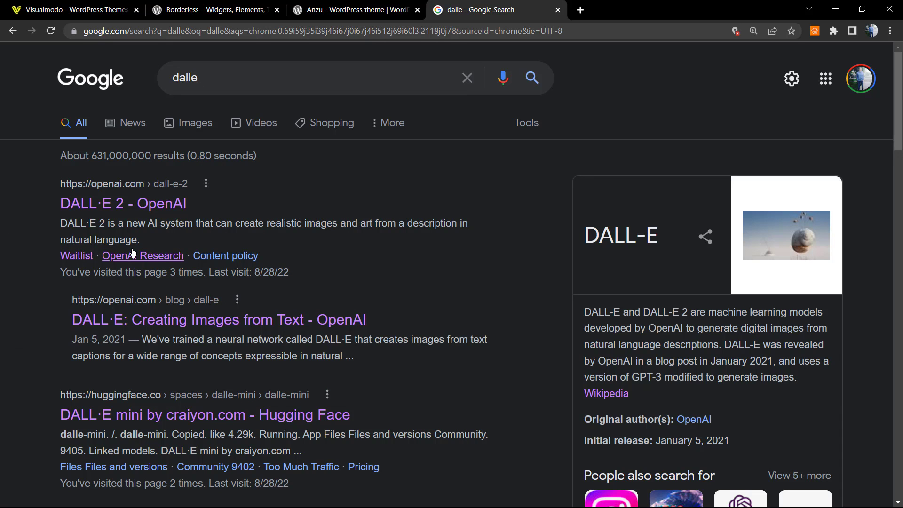
# Open the 'DALL·E 2 - OpenAI' result and scroll down its overview page
pyautogui.click(173, 207)
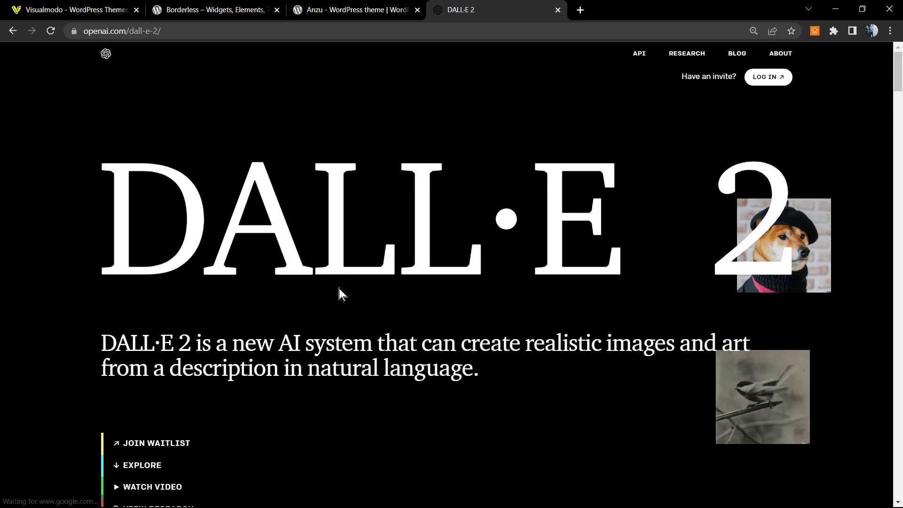
pyautogui.scroll(-3, 340, 289)
pyautogui.scroll(-3, 339, 289)
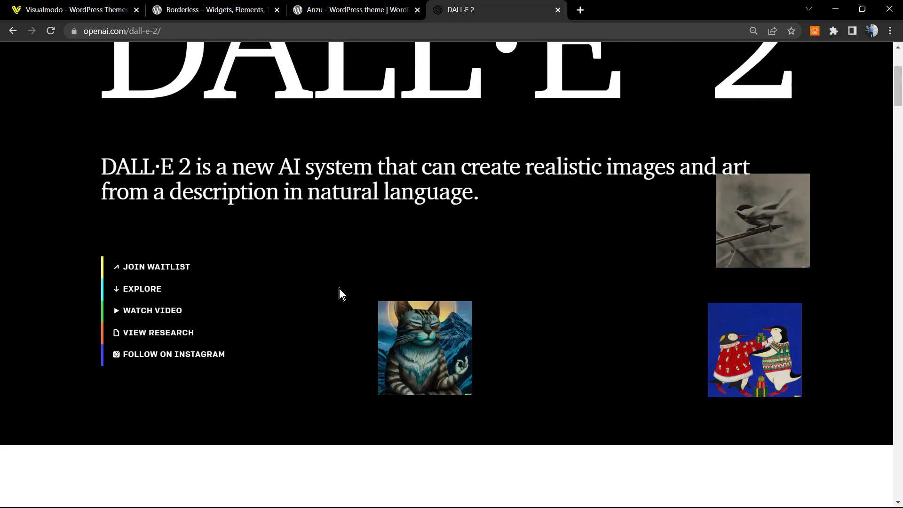
pyautogui.scroll(-5, 339, 289)
pyautogui.scroll(-3, 339, 288)
pyautogui.scroll(-1, 339, 292)
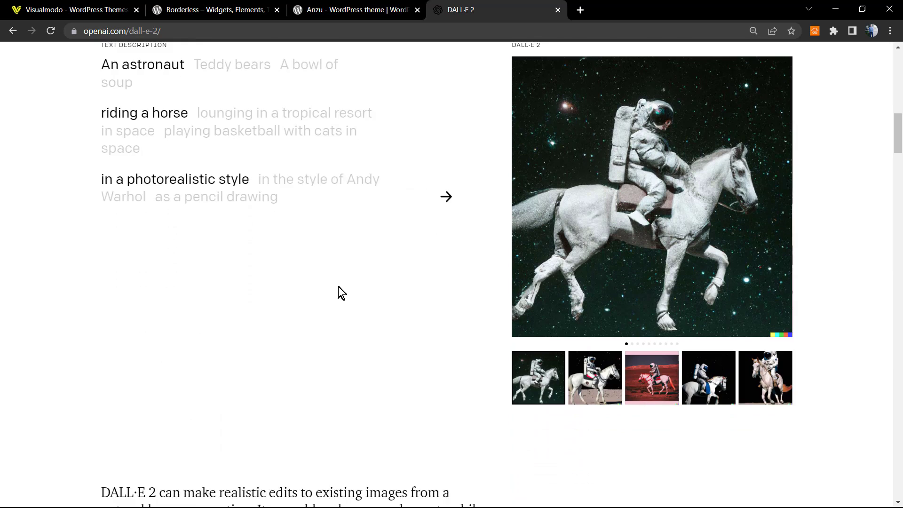
# Scroll back and forth through the DALL·E 2 example images
pyautogui.scroll(2, 338, 292)
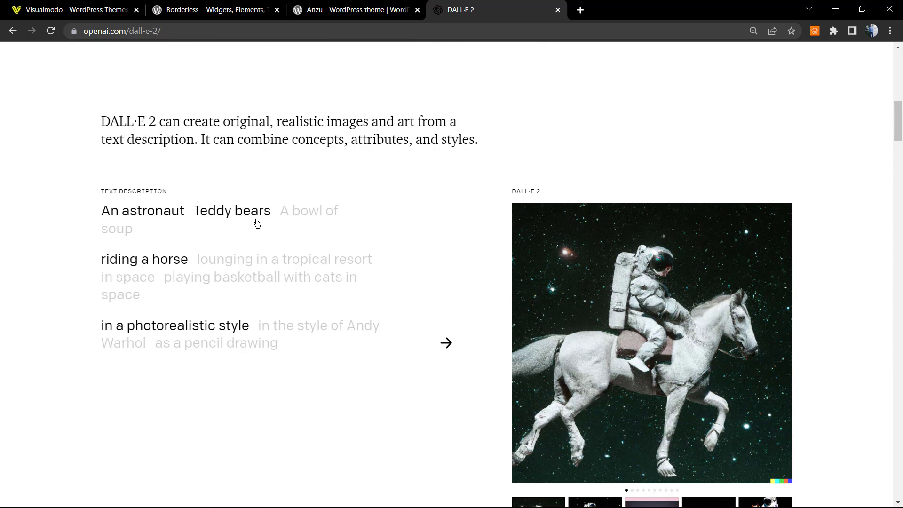
pyautogui.scroll(-1, 576, 316)
pyautogui.scroll(-2, 541, 305)
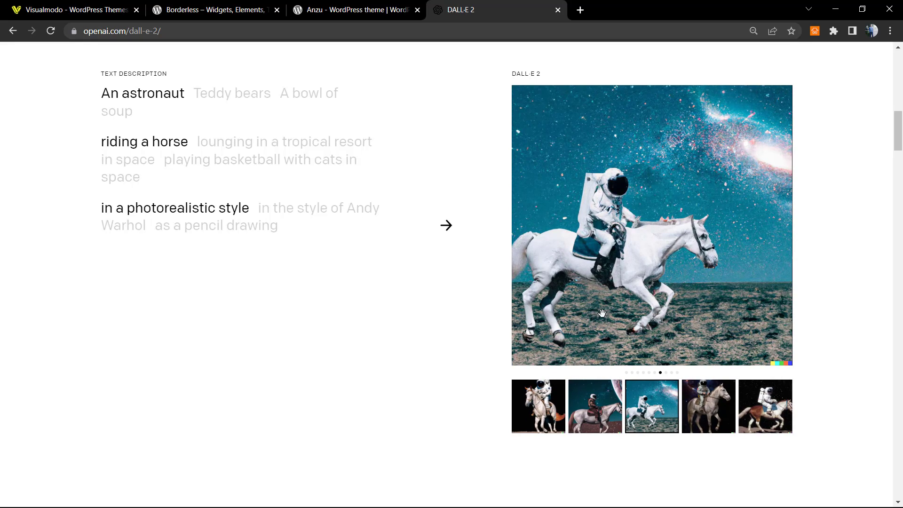
pyautogui.scroll(4, 436, 331)
pyautogui.scroll(4, 418, 332)
pyautogui.scroll(3, 470, 329)
pyautogui.scroll(-15, 520, 326)
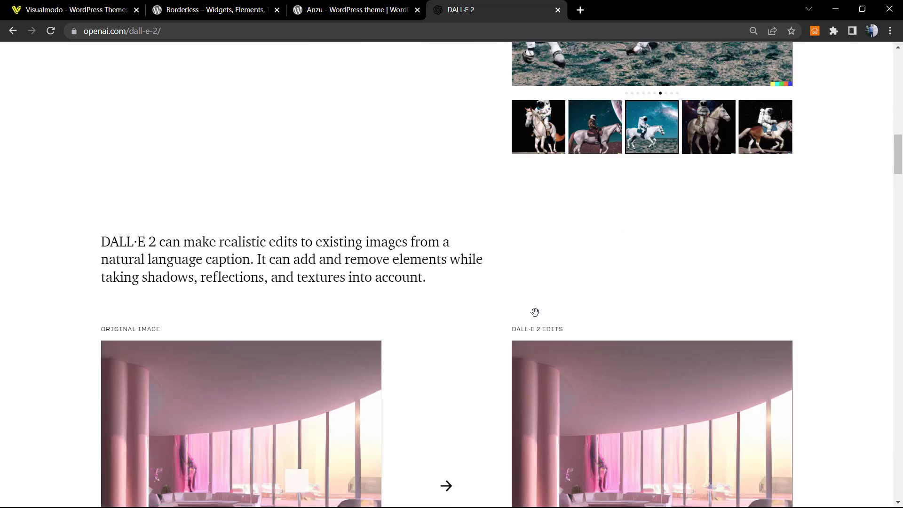
pyautogui.scroll(-3, 512, 320)
pyautogui.scroll(-3, 505, 316)
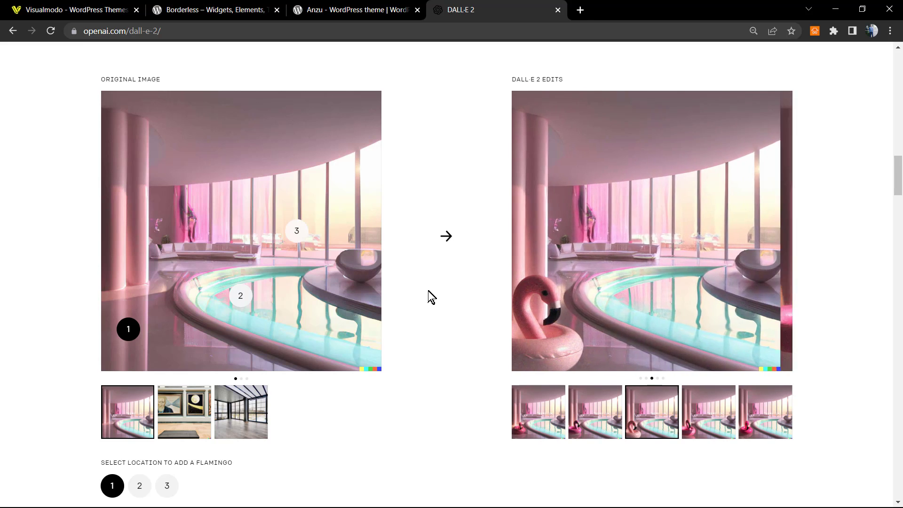
pyautogui.scroll(2, 403, 296)
pyautogui.scroll(8, 263, 291)
pyautogui.scroll(6, 263, 289)
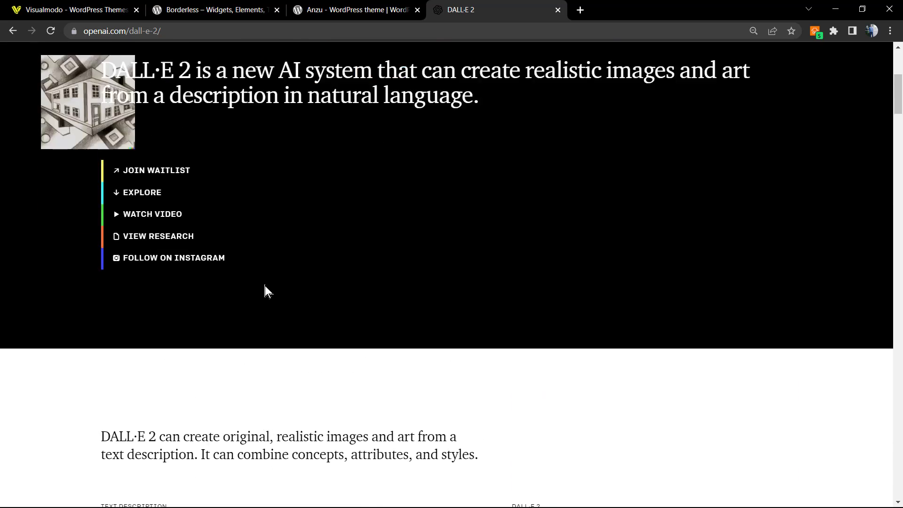
pyautogui.scroll(4, 265, 288)
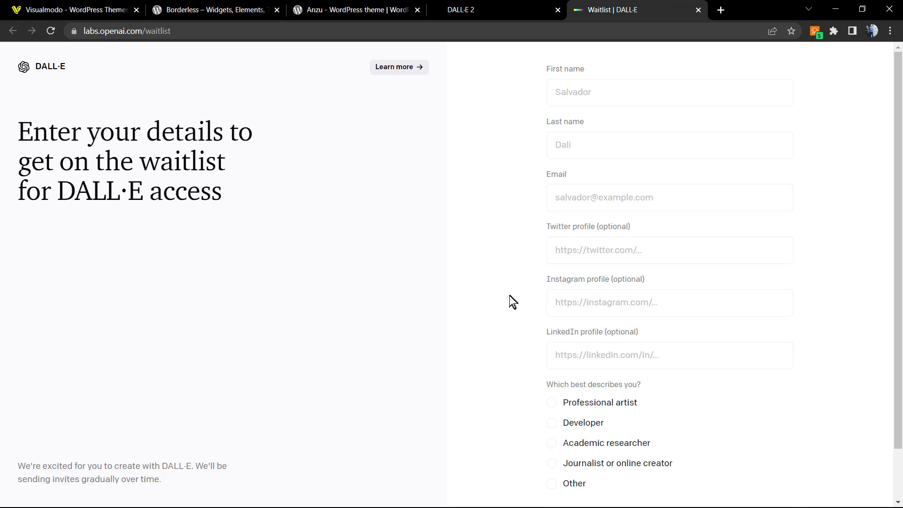
# Leave the waitlist form unfilled and return to the Google 'dalle' results via the DALL·E 2 tab
pyautogui.scroll(-2, 493, 305)
pyautogui.scroll(2, 494, 305)
pyautogui.click(489, 7)
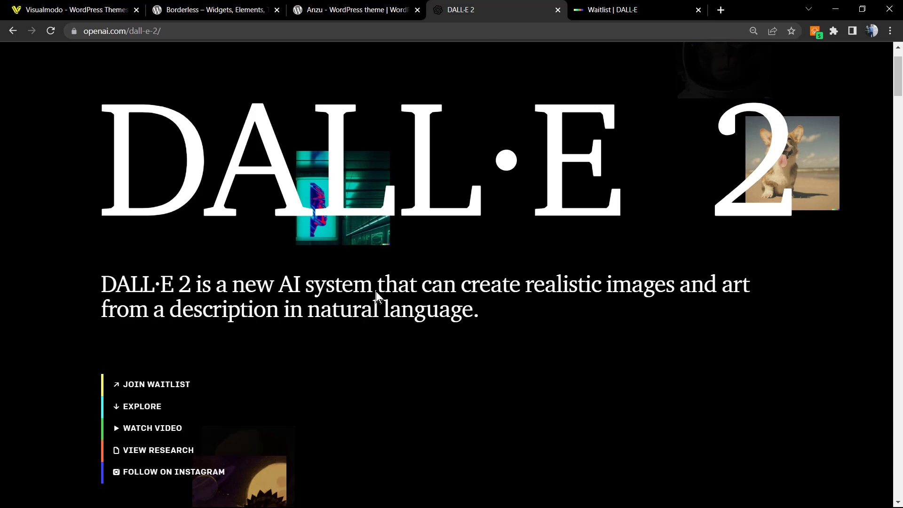
pyautogui.scroll(-2, 359, 320)
pyautogui.scroll(4, 359, 321)
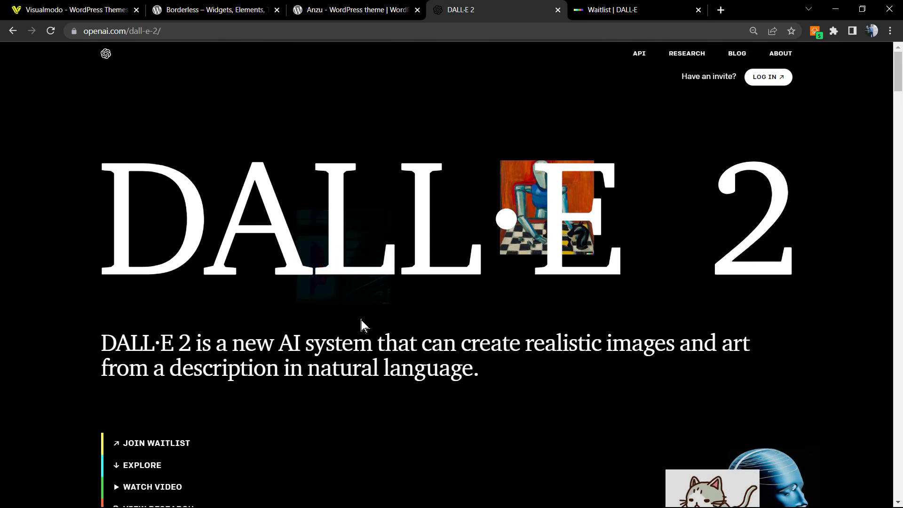
pyautogui.click(12, 31)
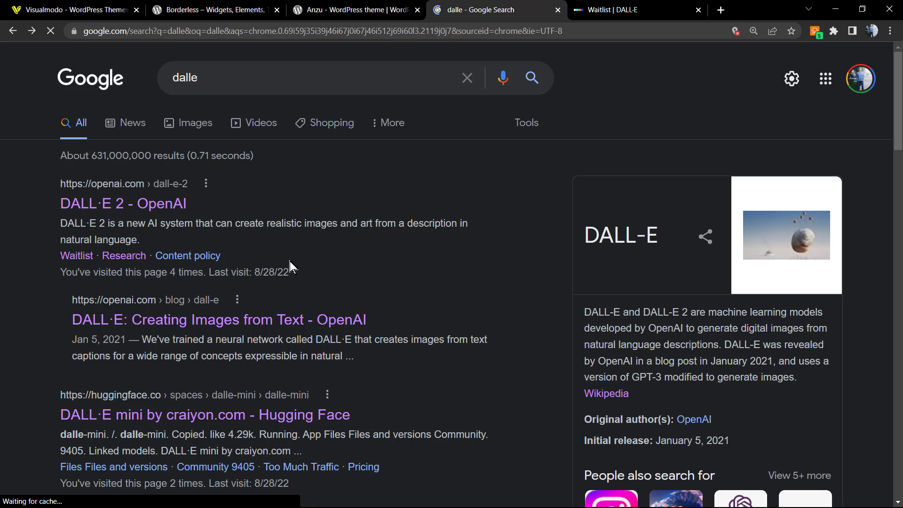
# Open the 'DALL·E mini by craiyon.com - Hugging Face' result from the Google results
pyautogui.scroll(-1, 221, 291)
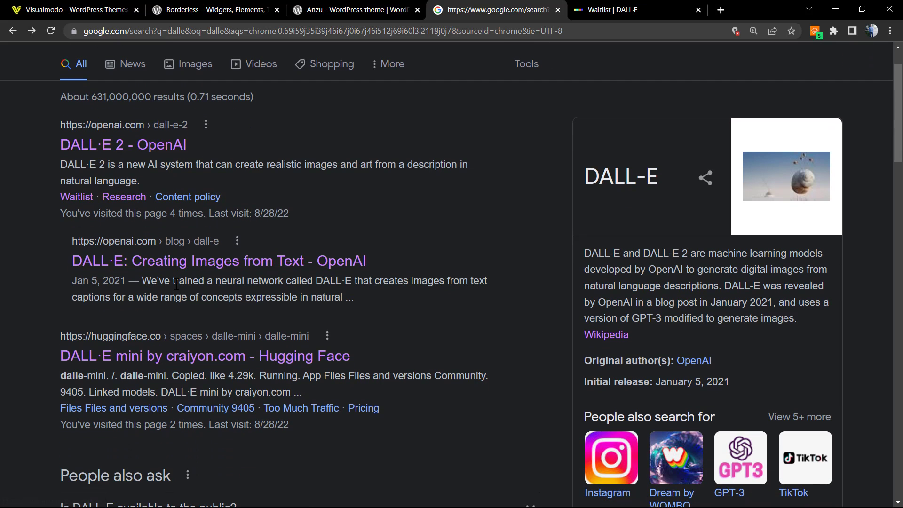
pyautogui.moveTo(120, 339)
pyautogui.mouseDown()
pyautogui.moveTo(42, 339)
pyautogui.moveTo(142, 357)
pyautogui.mouseUp()
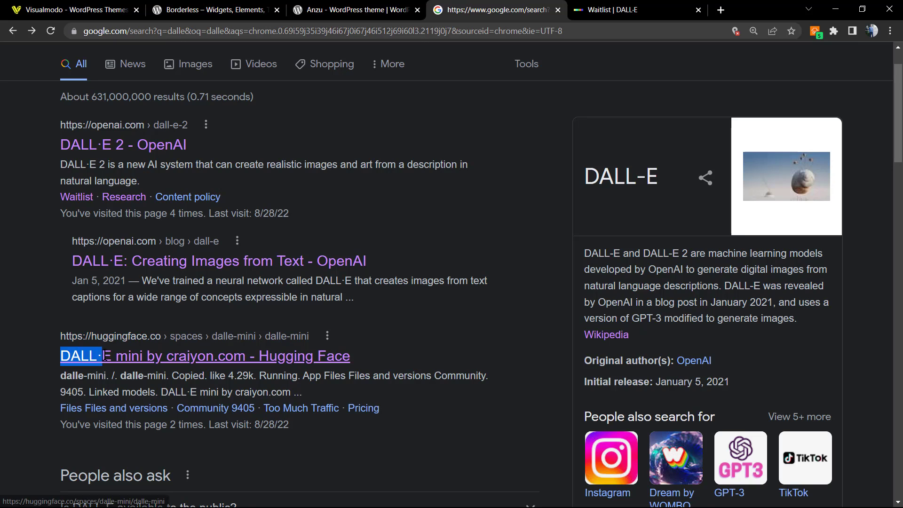
pyautogui.click(141, 361)
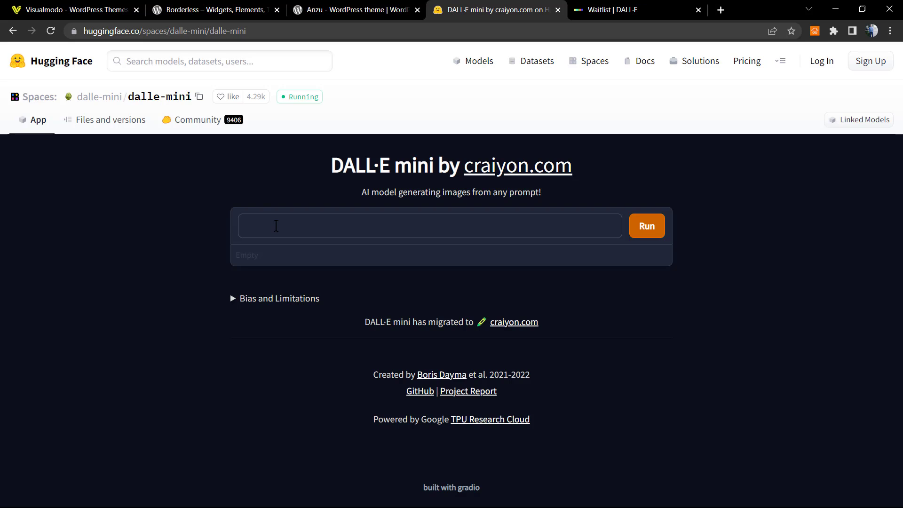
# Enter 'dog on the everest' in the DALL·E mini prompt and run it on Craiyon
pyautogui.write('dog')
pyautogui.write(' on')
pyautogui.write(' the')
pyautogui.write(' everest')
pyautogui.click(652, 228)
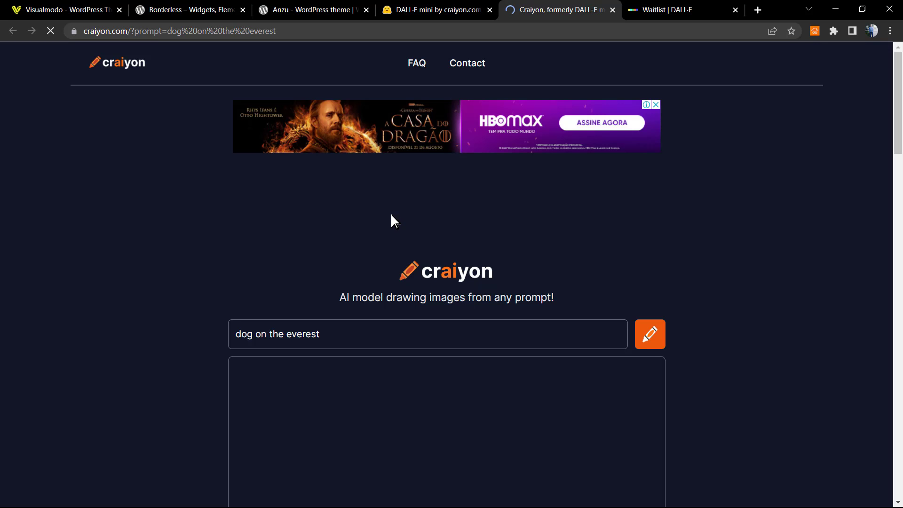
pyautogui.scroll(-1, 378, 251)
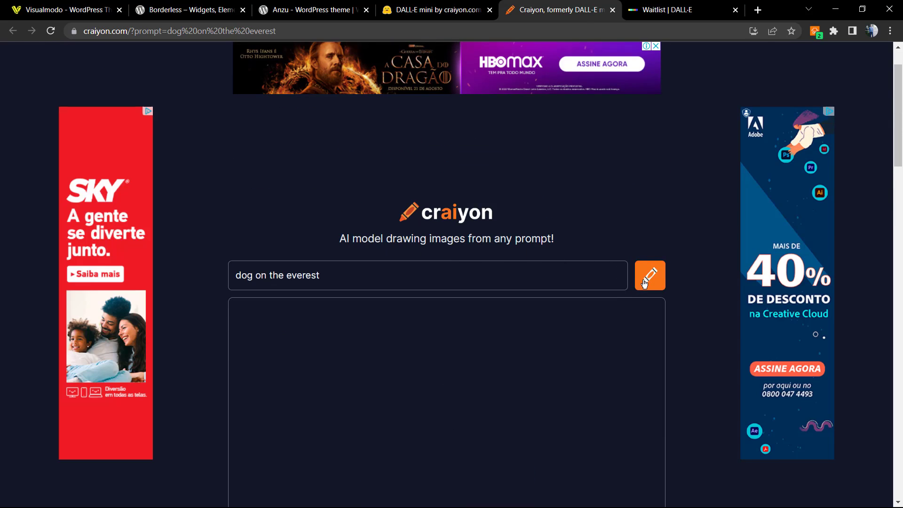
# Start Craiyon generating 'dog on the everest' images and scroll down while it works
pyautogui.click(646, 282)
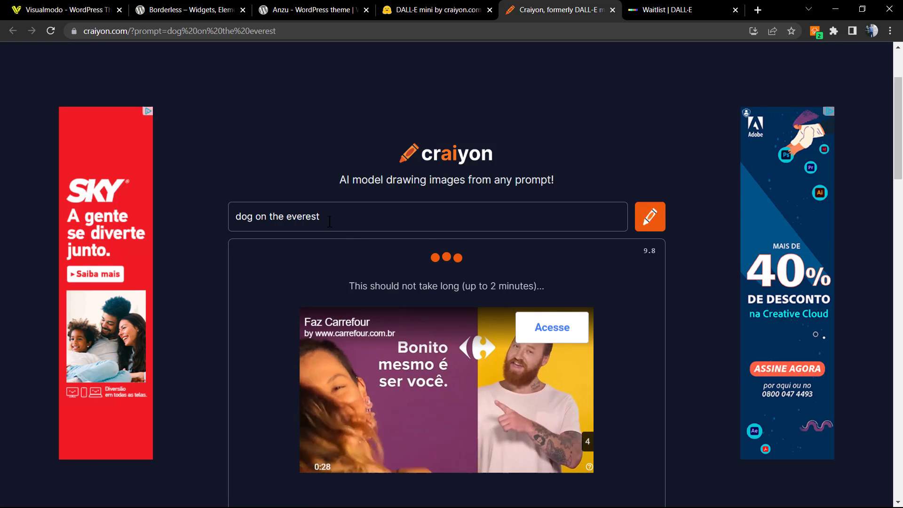
pyautogui.scroll(3, 329, 261)
pyautogui.scroll(-6, 328, 261)
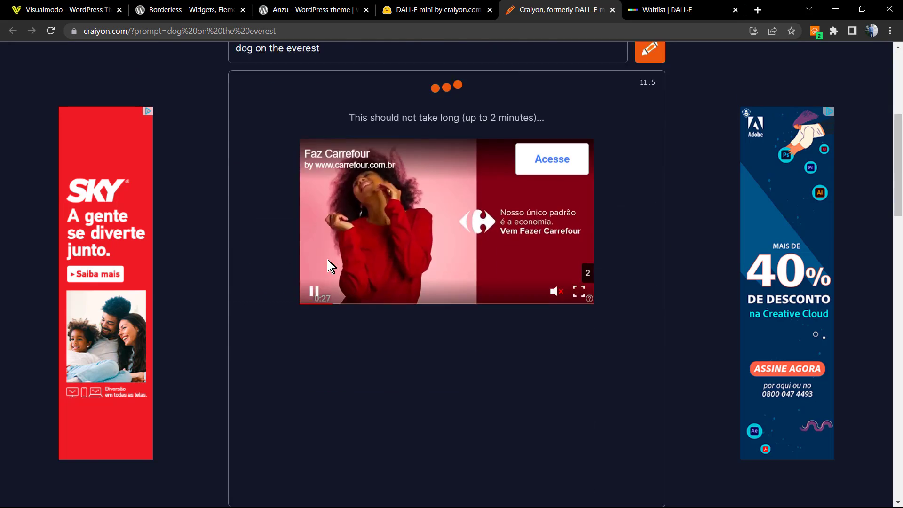
pyautogui.scroll(-4, 328, 261)
pyautogui.scroll(-6, 328, 261)
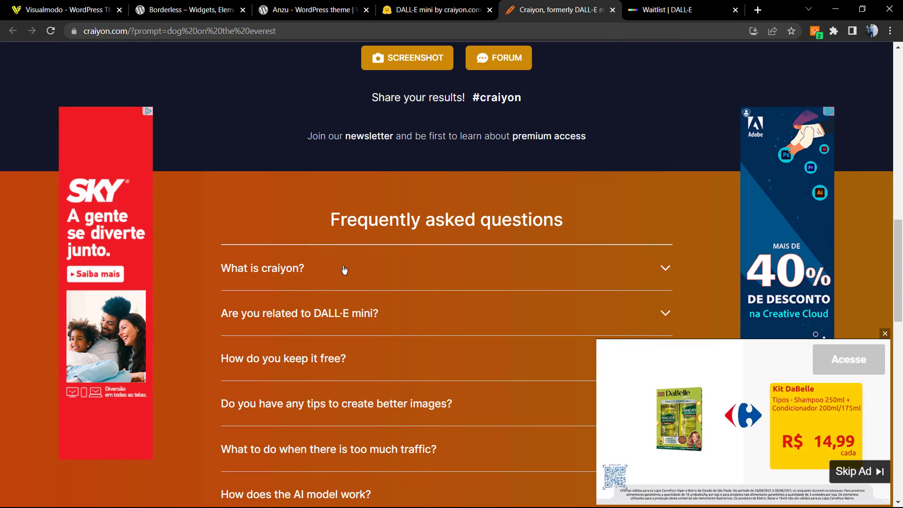
# Expand and select the 'What is craiyon?' and 'Are you related to DALL·E mini?' FAQ answers
pyautogui.click(272, 280)
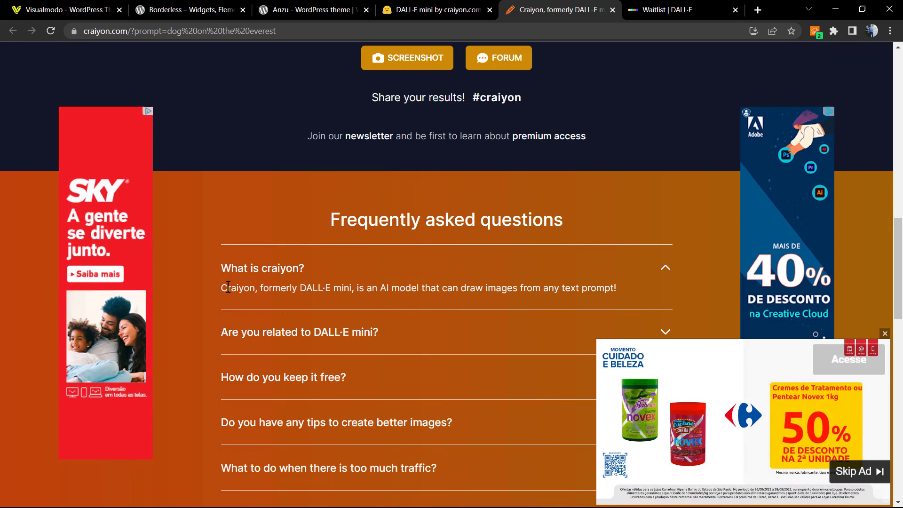
pyautogui.doubleClick(232, 289)
pyautogui.click(233, 288)
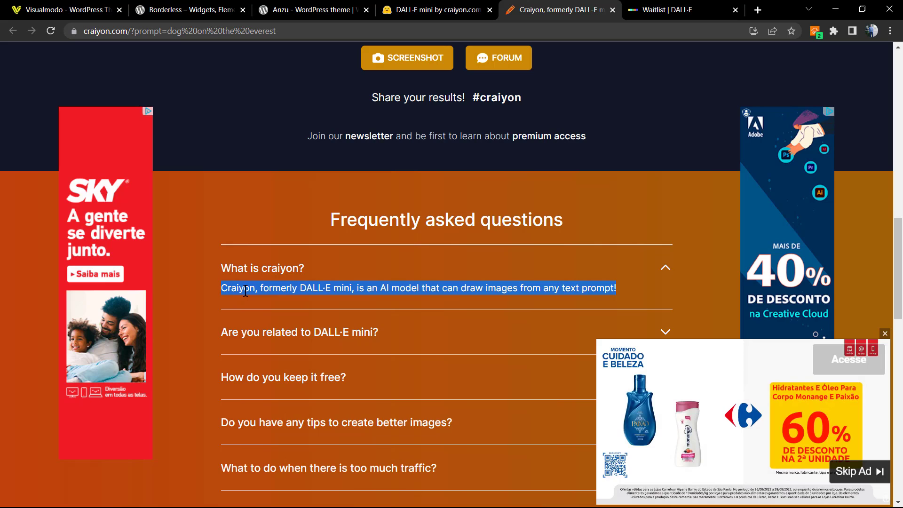
pyautogui.doubleClick(262, 289)
pyautogui.tripleClick(297, 289)
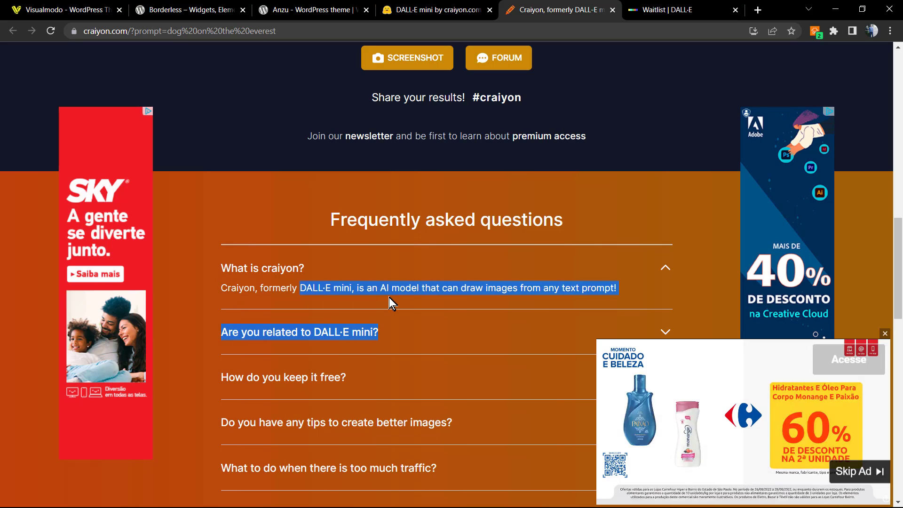
pyautogui.moveTo(300, 289)
pyautogui.mouseDown()
pyautogui.moveTo(374, 296)
pyautogui.moveTo(604, 288)
pyautogui.mouseUp()
pyautogui.click(249, 334)
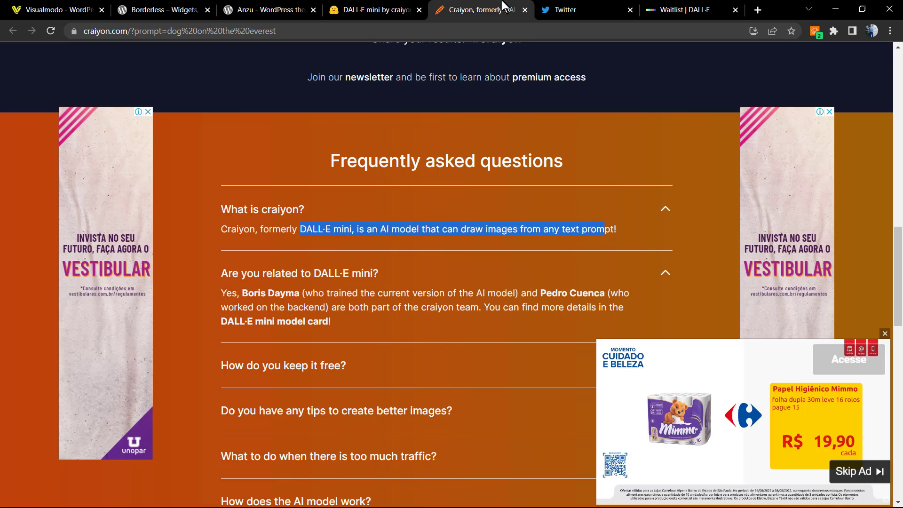
pyautogui.tripleClick(349, 304)
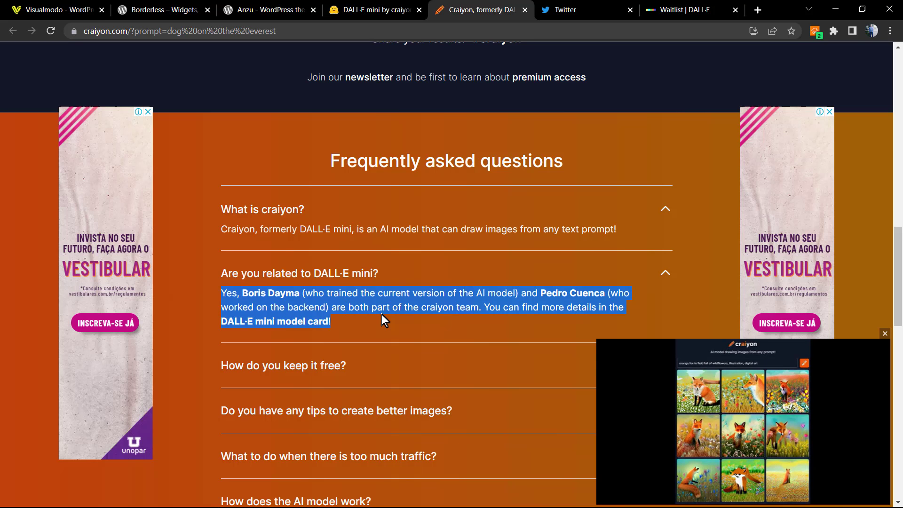
# Scroll up to the prompt, then down into the finished dog-on-Everest image grid
pyautogui.scroll(1, 382, 314)
pyautogui.scroll(1, 382, 328)
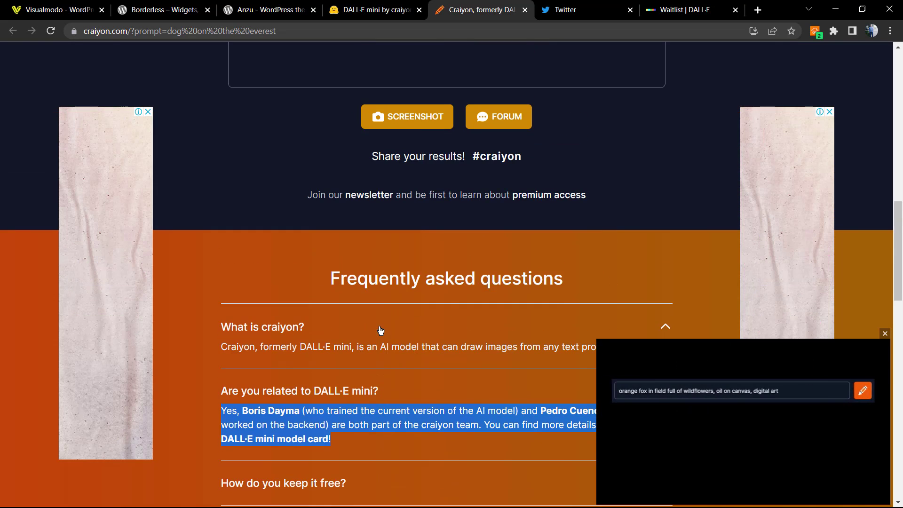
pyautogui.scroll(1, 380, 332)
pyautogui.scroll(2, 329, 338)
pyautogui.scroll(2, 280, 348)
pyautogui.scroll(1, 254, 350)
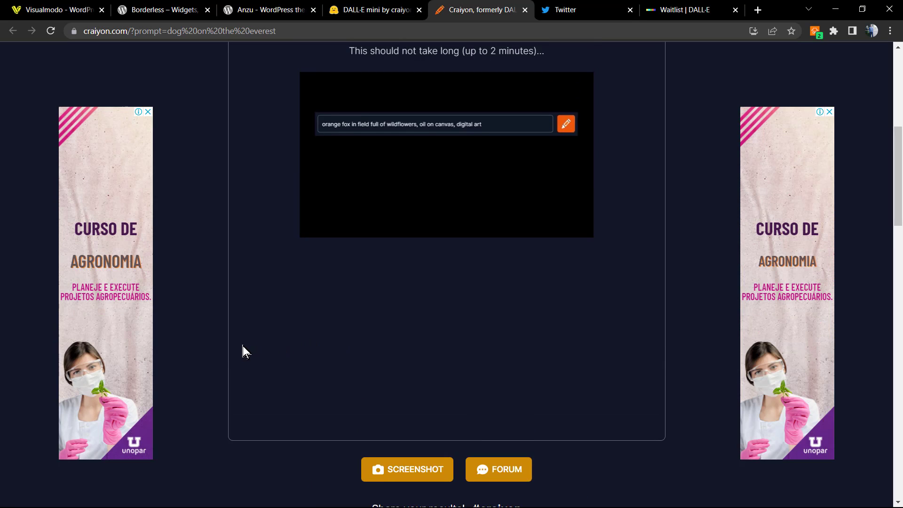
pyautogui.scroll(2, 235, 349)
pyautogui.scroll(2, 234, 349)
pyautogui.scroll(1, 232, 350)
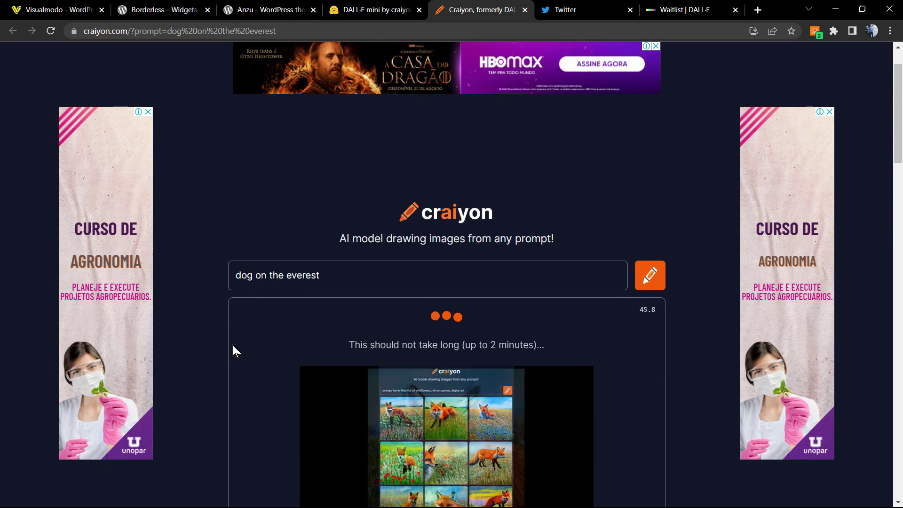
pyautogui.scroll(-1, 232, 344)
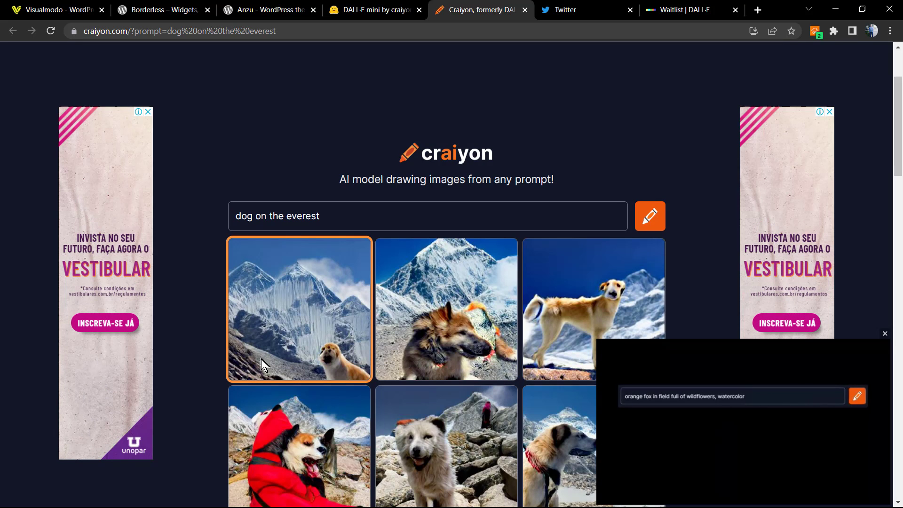
pyautogui.scroll(-1, 235, 357)
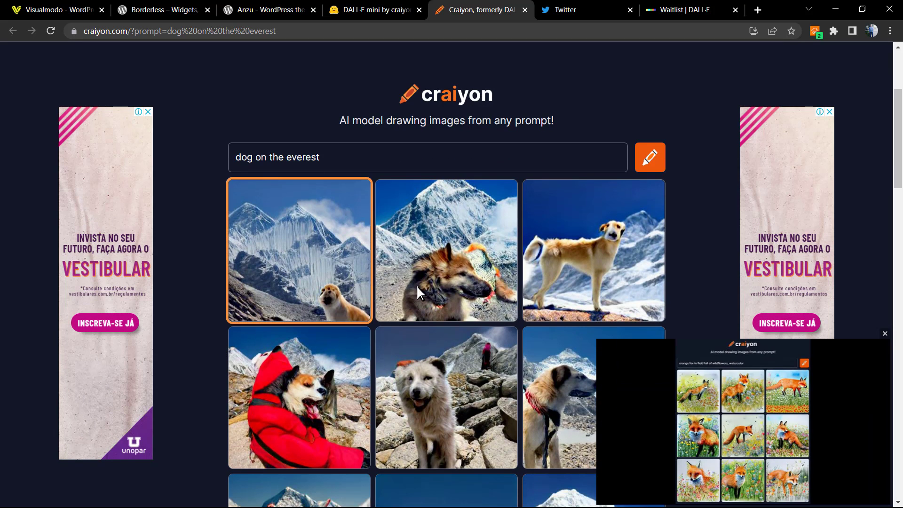
pyautogui.scroll(-2, 549, 284)
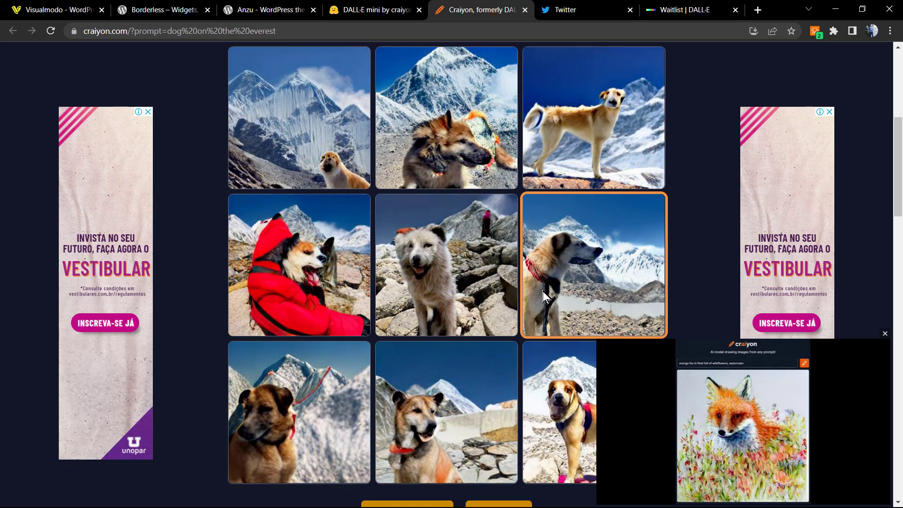
# Enlarge the bottom-middle dog image from the results grid
pyautogui.scroll(-2, 542, 291)
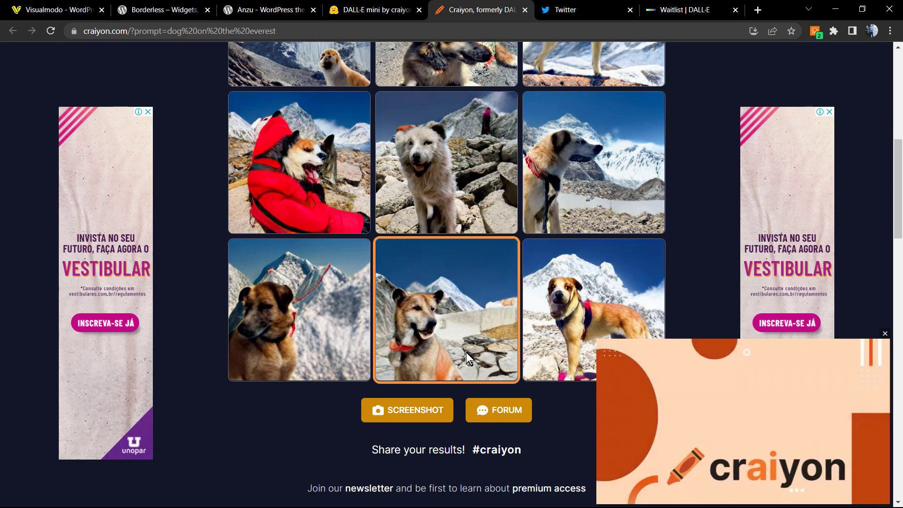
pyautogui.click(423, 330)
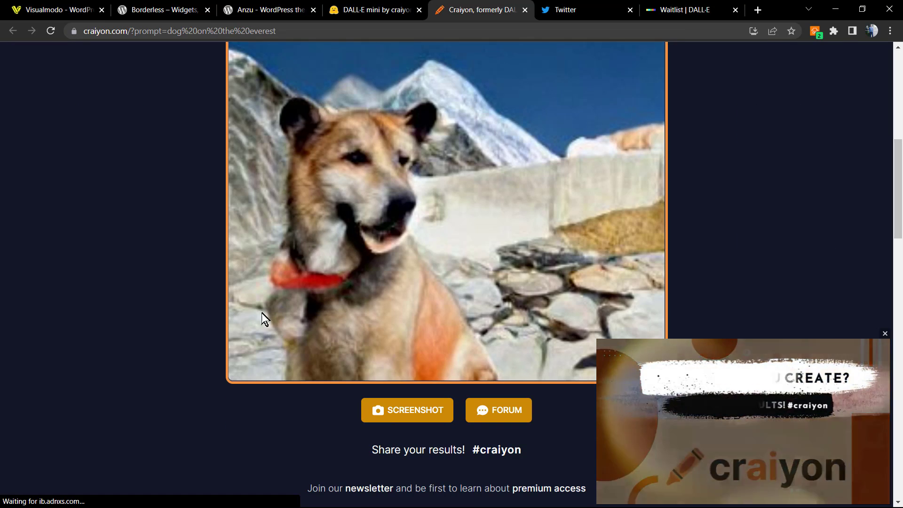
pyautogui.scroll(1, 261, 314)
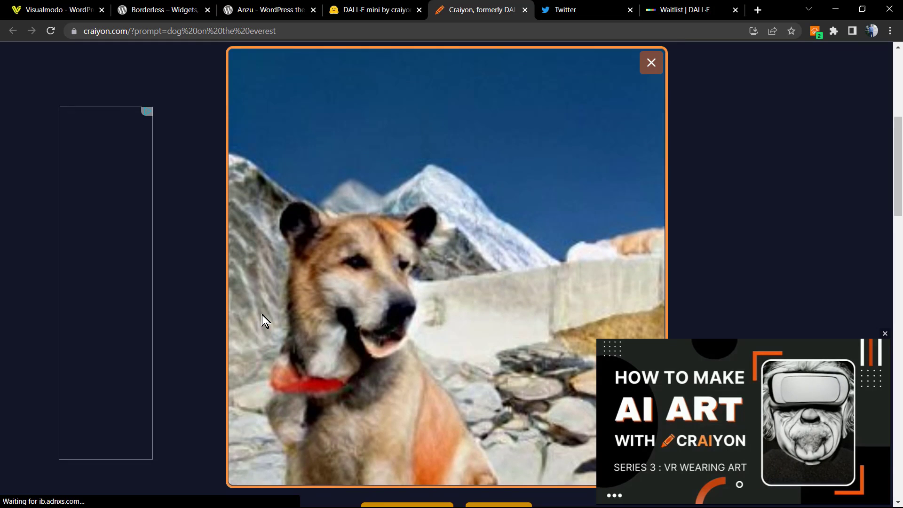
pyautogui.scroll(-2, 416, 368)
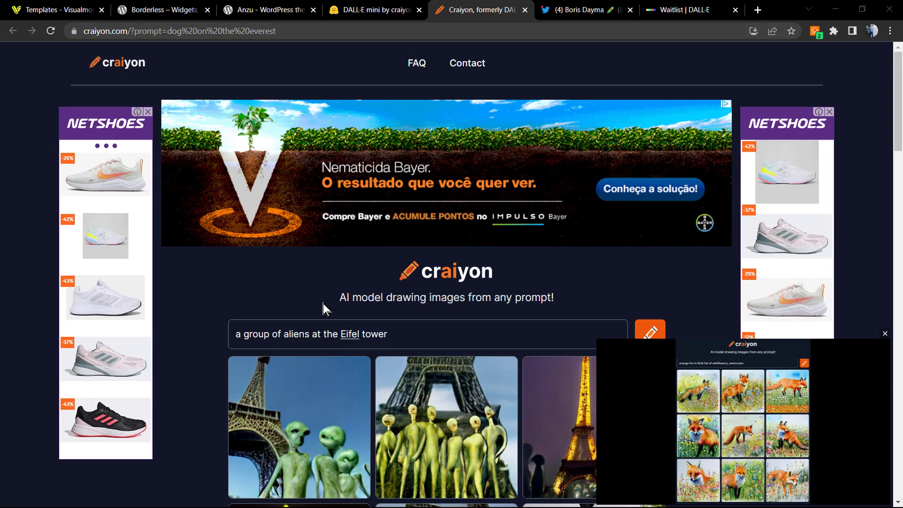
# Scroll through the aliens-at-the-Eiffel-tower image grid and back to the top
pyautogui.scroll(-1, 306, 306)
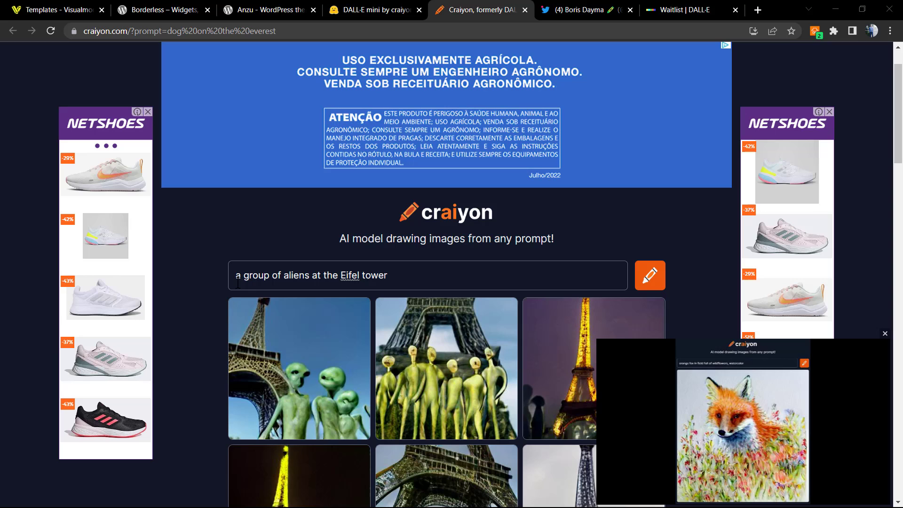
pyautogui.scroll(-4, 337, 266)
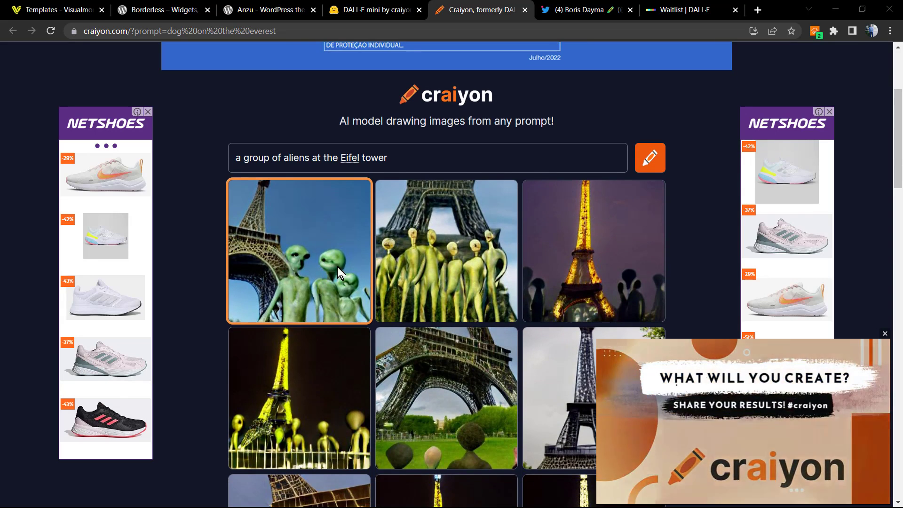
pyautogui.scroll(-2, 444, 259)
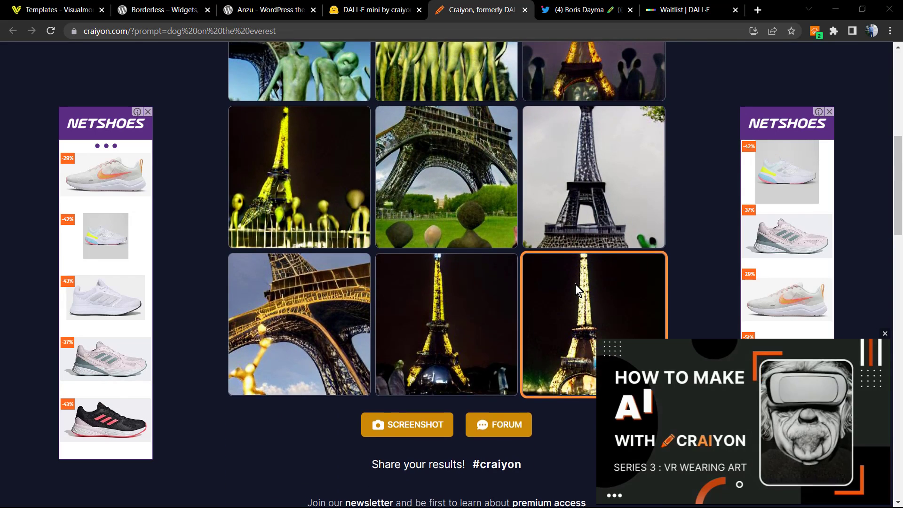
pyautogui.scroll(3, 554, 282)
pyautogui.scroll(2, 461, 296)
pyautogui.scroll(2, 357, 324)
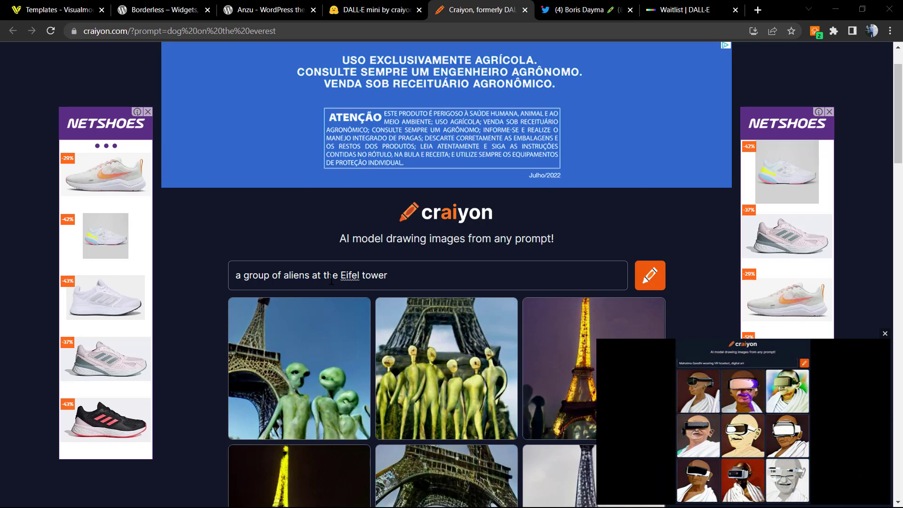
pyautogui.scroll(-2, 470, 265)
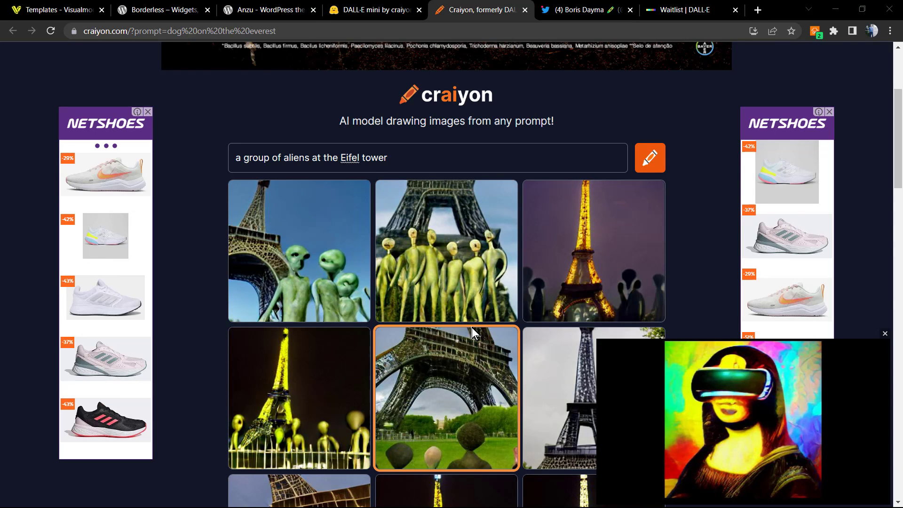
pyautogui.scroll(-2, 433, 355)
pyautogui.scroll(-1, 434, 354)
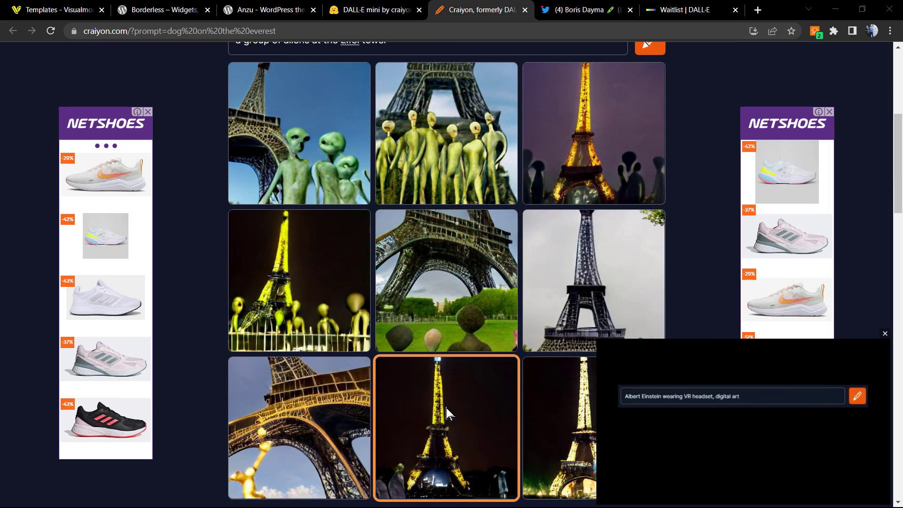
pyautogui.scroll(3, 415, 179)
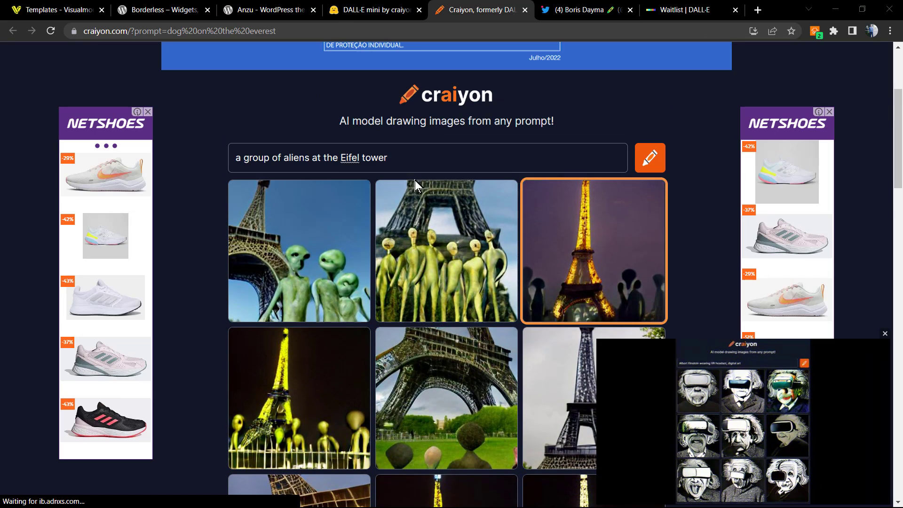
pyautogui.scroll(-5, 325, 309)
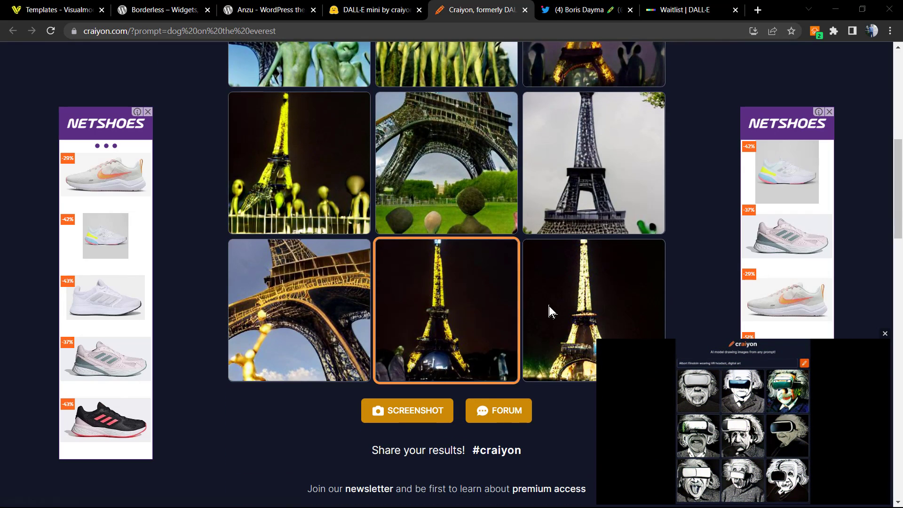
pyautogui.scroll(4, 430, 331)
pyautogui.scroll(2, 429, 331)
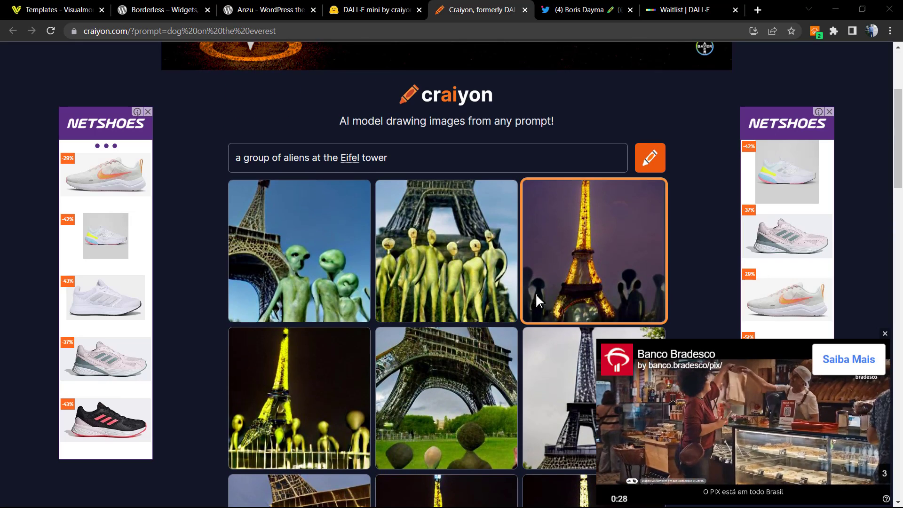
pyautogui.scroll(-4, 304, 341)
pyautogui.scroll(-1, 551, 284)
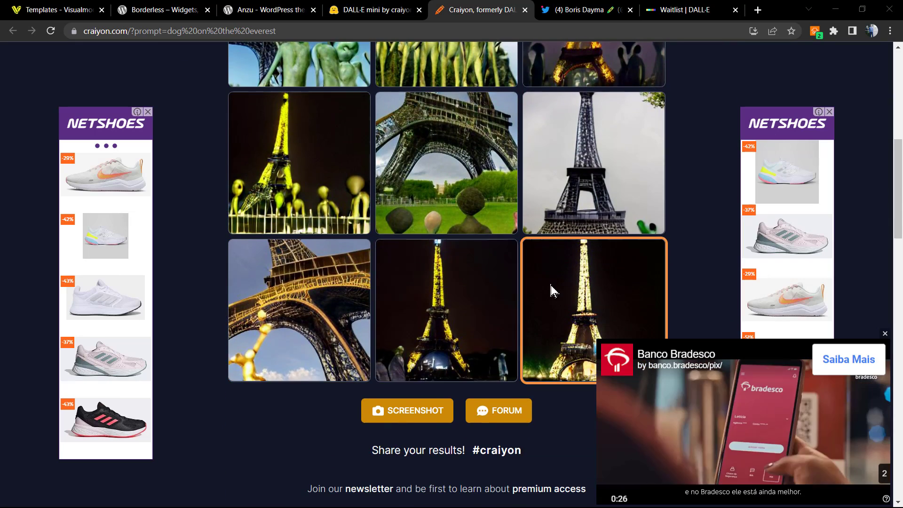
pyautogui.scroll(5, 435, 277)
pyautogui.scroll(4, 313, 244)
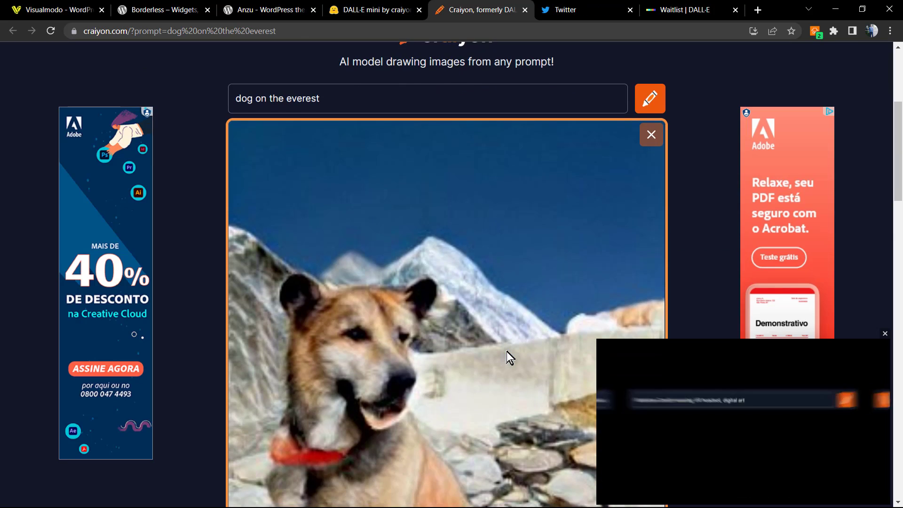
pyautogui.scroll(-3, 506, 351)
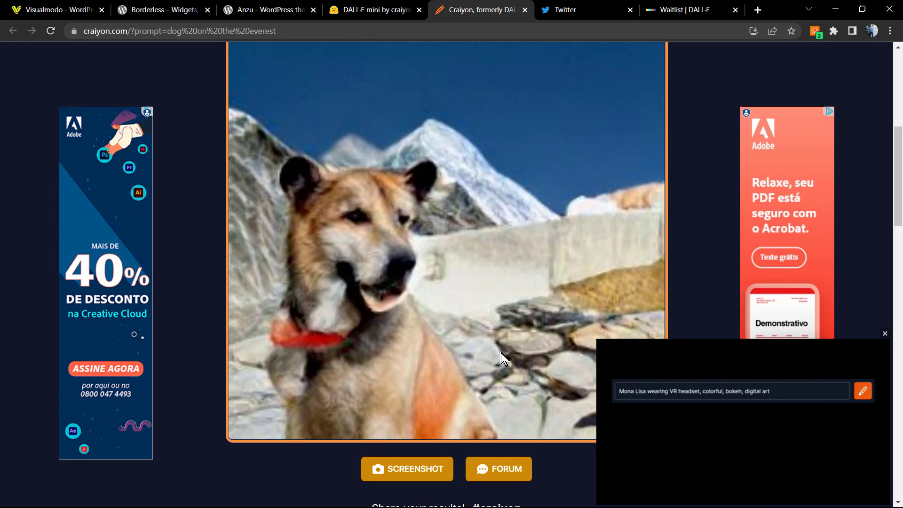
# Switch to the 'Borderless – Widgets' plugin page by Visualmodo on WordPress.org
pyautogui.click(214, 6)
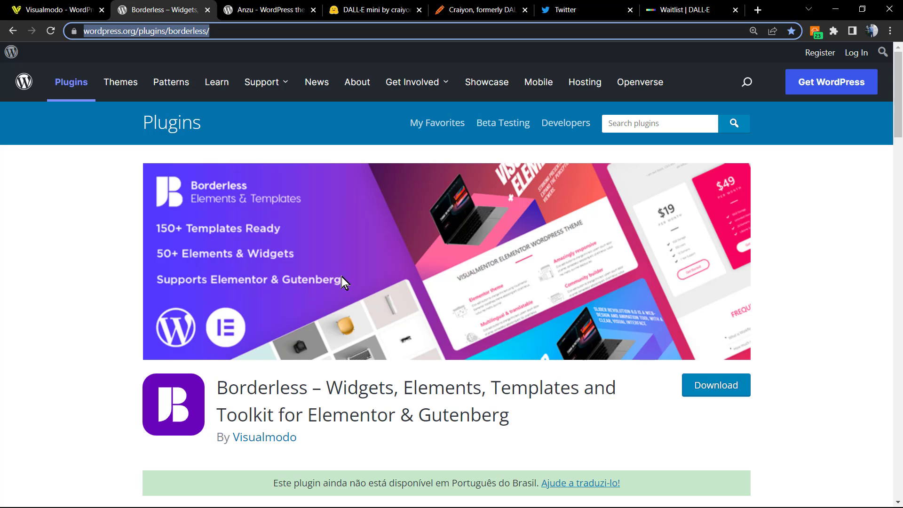
pyautogui.scroll(-4, 345, 285)
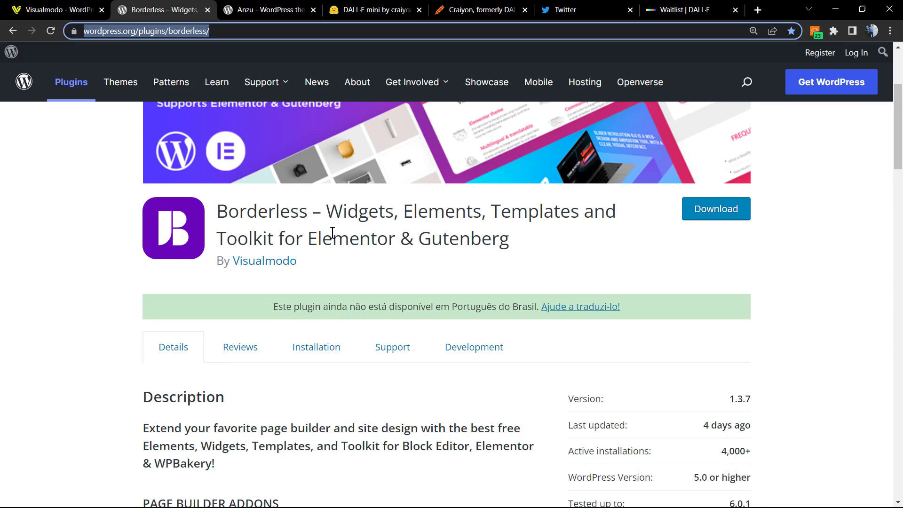
pyautogui.tripleClick(264, 211)
pyautogui.scroll(3, 268, 216)
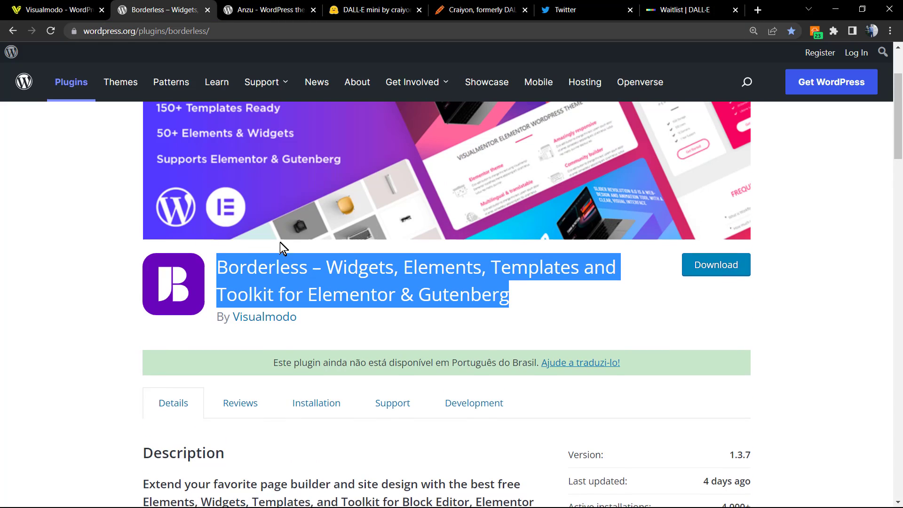
pyautogui.scroll(1, 281, 322)
pyautogui.click(257, 392)
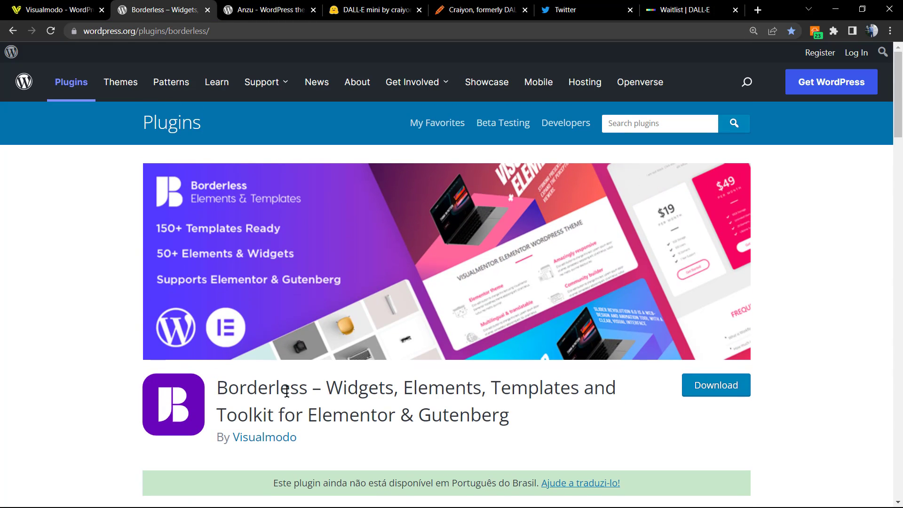
# View the Anzu theme page, select the Anzu title, then go to the Visualmodo homepage
pyautogui.click(265, 9)
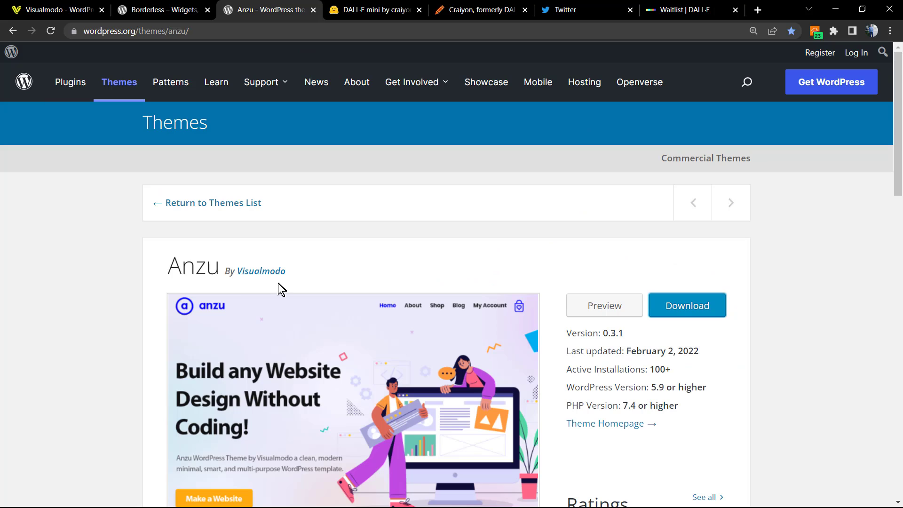
pyautogui.doubleClick(179, 274)
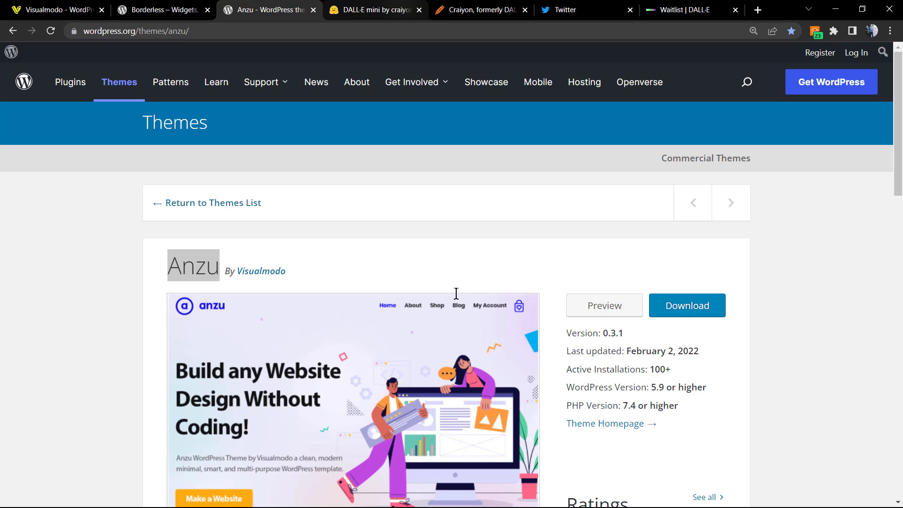
pyautogui.hotkey('ctrl', '1')
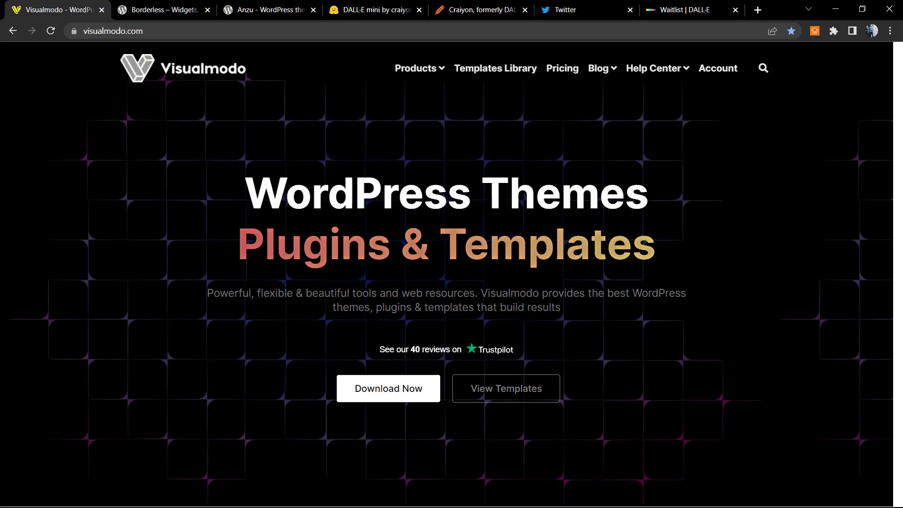
# Open Visualmodo's Templates Library and browse designs like Massage, Eco Food and Firebrigade
pyautogui.click(475, 75)
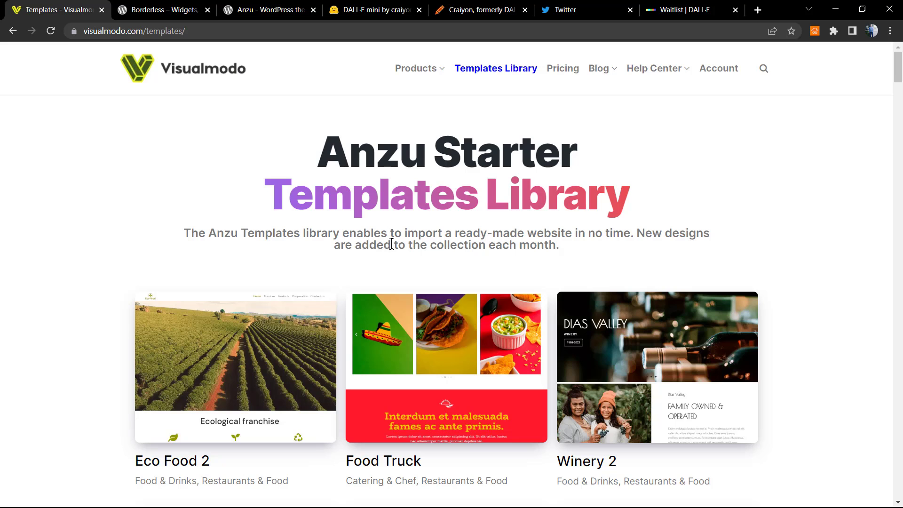
pyautogui.scroll(-2, 391, 244)
pyautogui.scroll(-3, 392, 245)
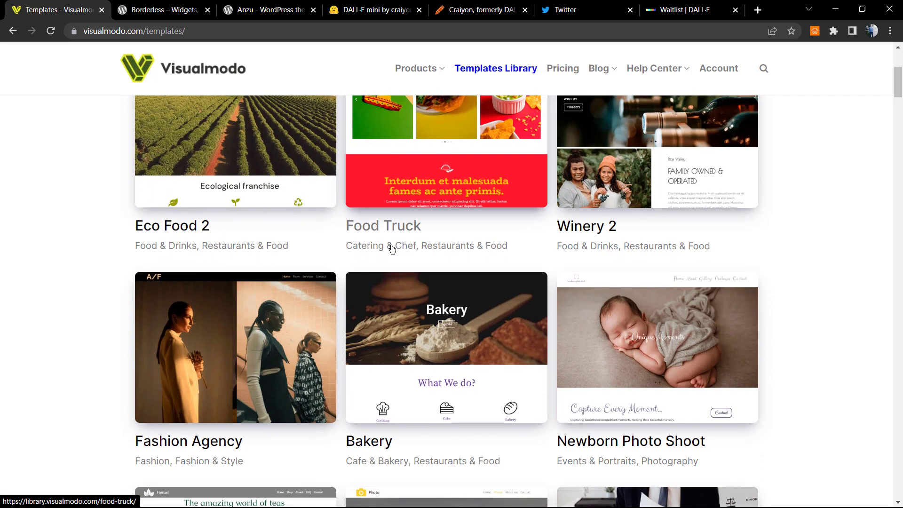
pyautogui.scroll(-3, 392, 248)
pyautogui.scroll(-2, 392, 248)
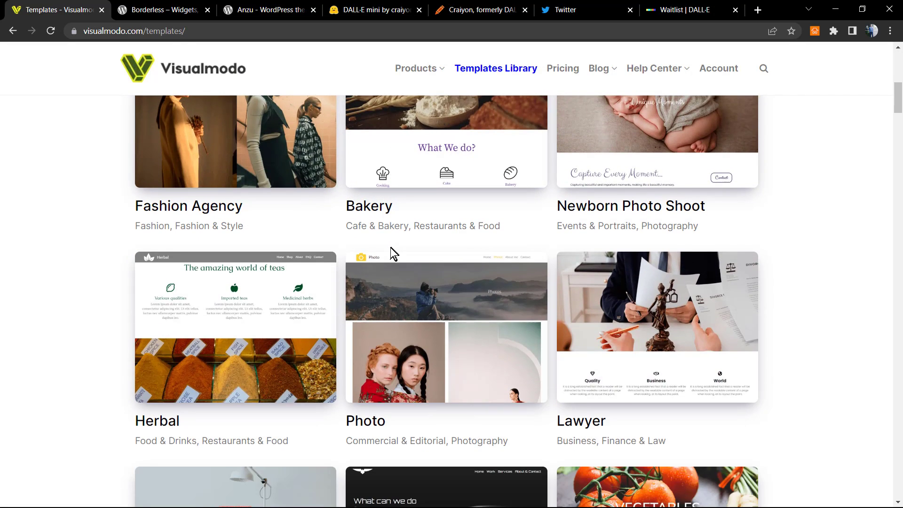
pyautogui.scroll(-5, 390, 251)
pyautogui.scroll(-2, 390, 253)
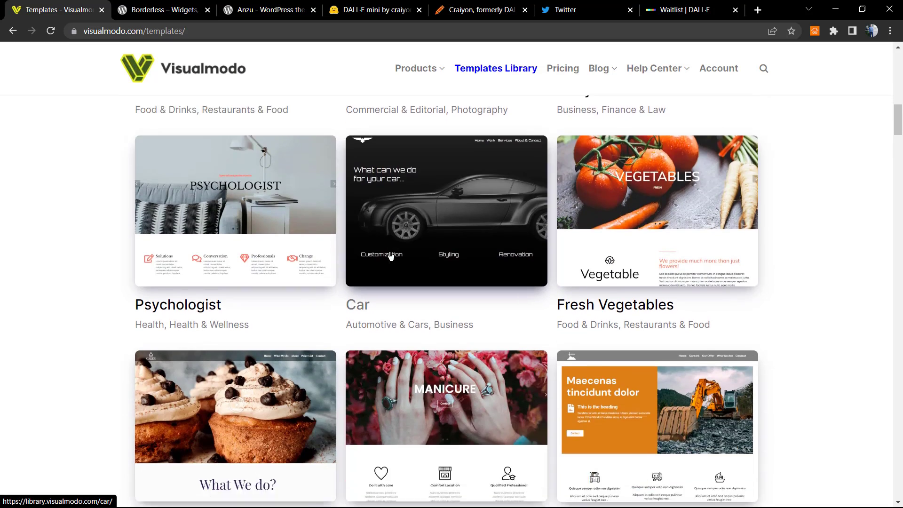
pyautogui.scroll(-2, 390, 255)
pyautogui.scroll(-3, 389, 253)
pyautogui.scroll(-2, 390, 252)
pyautogui.scroll(-3, 390, 252)
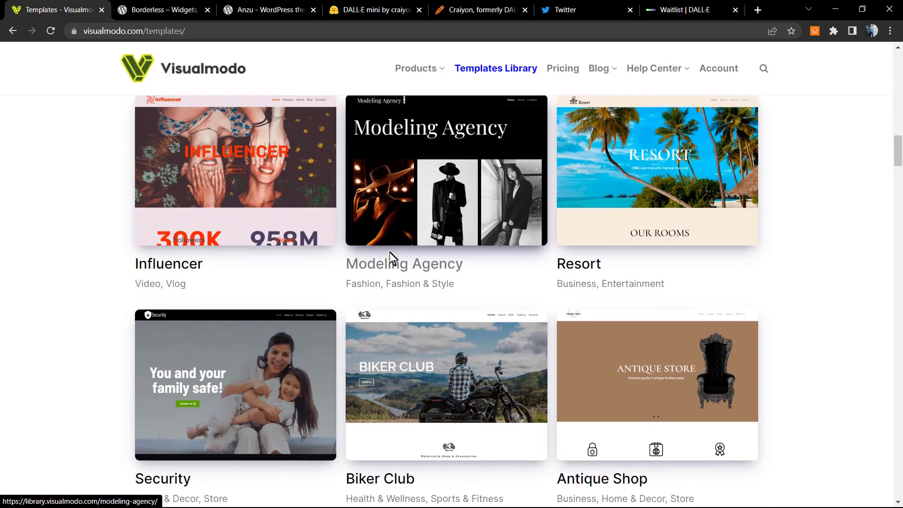
pyautogui.scroll(-2, 390, 253)
pyautogui.scroll(-1, 391, 257)
pyautogui.scroll(-5, 391, 256)
pyautogui.scroll(-4, 390, 257)
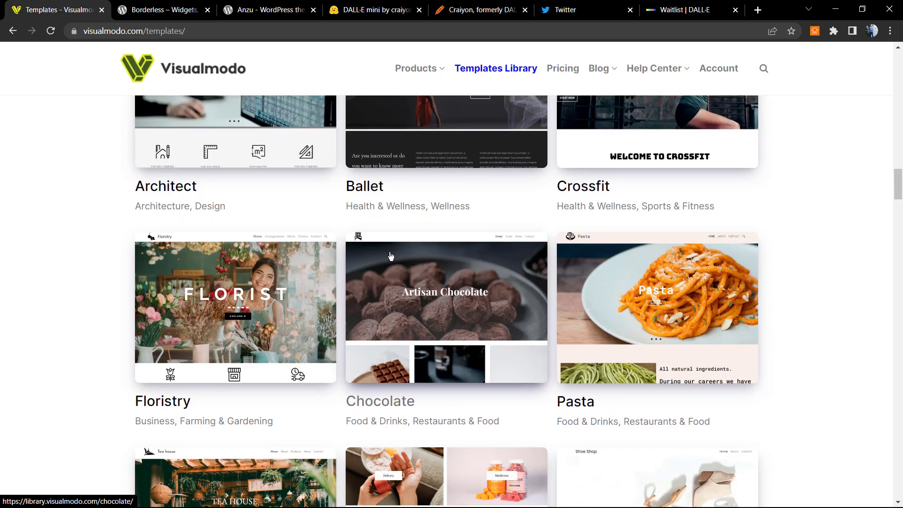
pyautogui.scroll(-3, 390, 257)
pyautogui.scroll(-2, 390, 256)
pyautogui.scroll(-3, 390, 257)
pyautogui.scroll(-2, 389, 256)
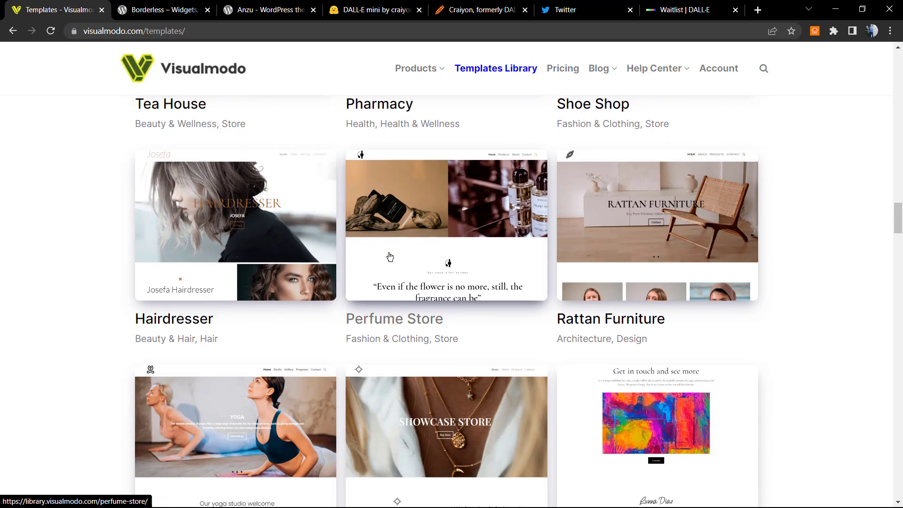
pyautogui.scroll(-4, 389, 256)
pyautogui.scroll(-4, 389, 257)
pyautogui.scroll(-3, 390, 257)
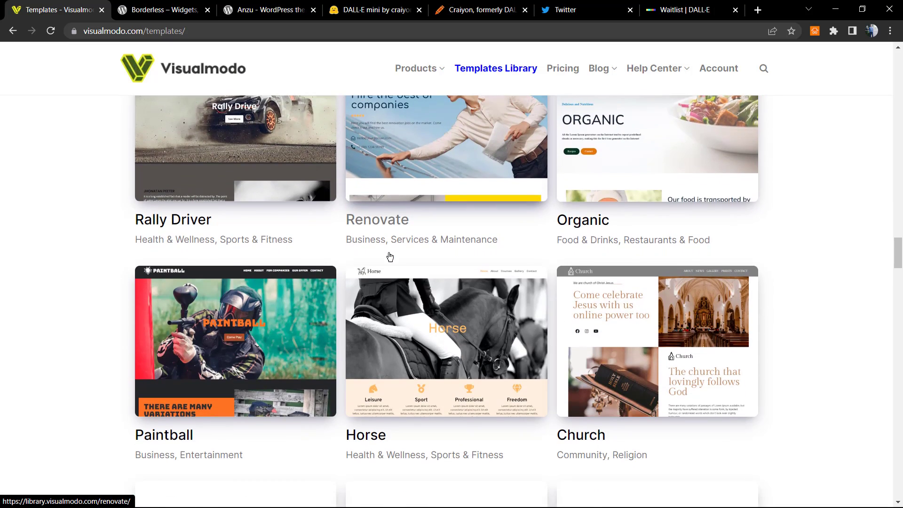
pyautogui.scroll(-4, 389, 256)
pyautogui.scroll(-3, 389, 256)
pyautogui.scroll(-1, 389, 257)
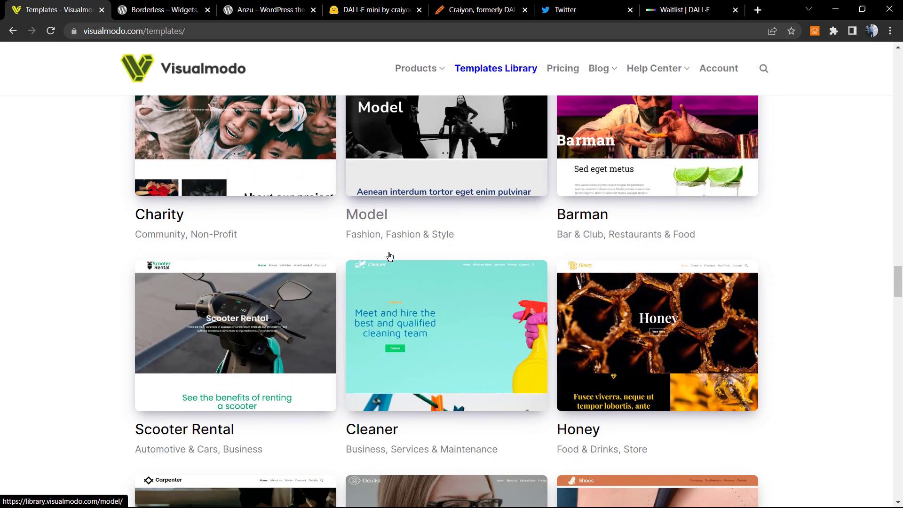
pyautogui.scroll(-5, 389, 257)
pyautogui.scroll(-1, 389, 257)
pyautogui.scroll(-6, 385, 249)
pyautogui.scroll(-1, 372, 227)
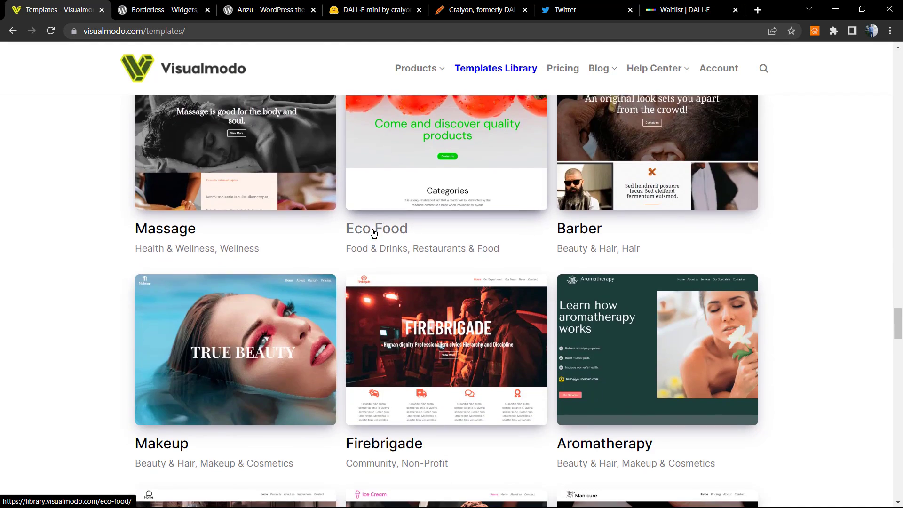